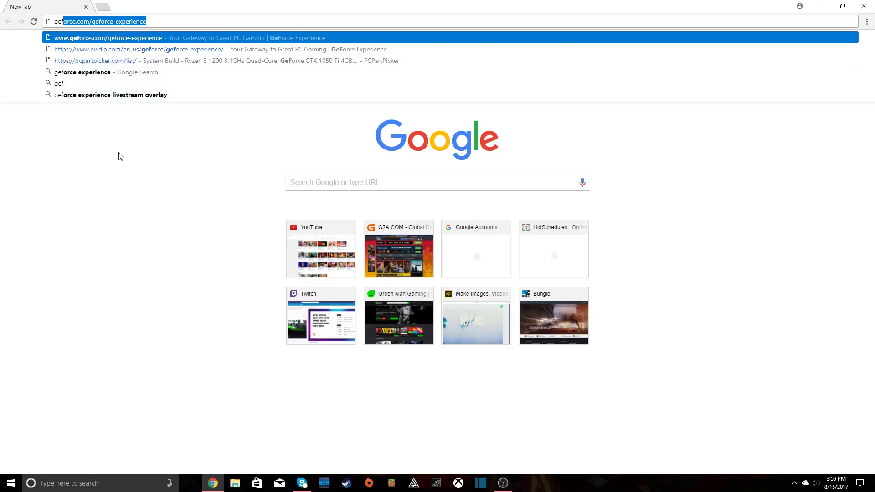
- Load the GeForce Experience web page and jump to its Support section
key(Return)
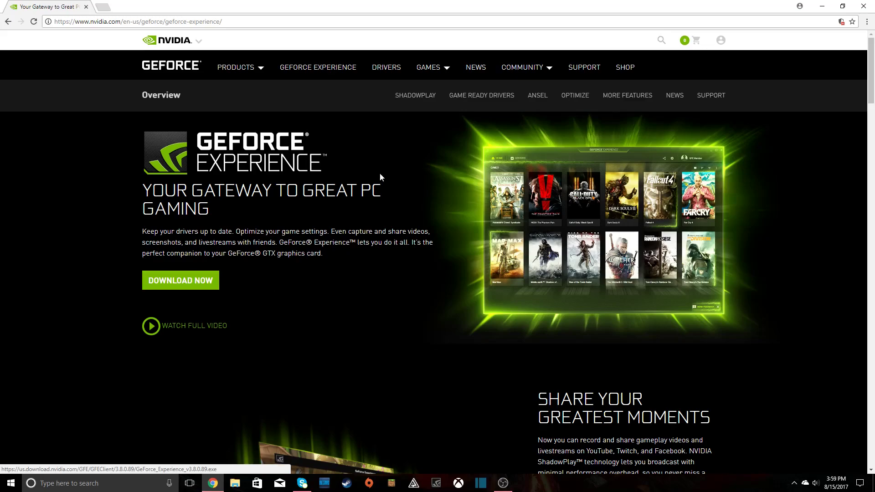
click(713, 100)
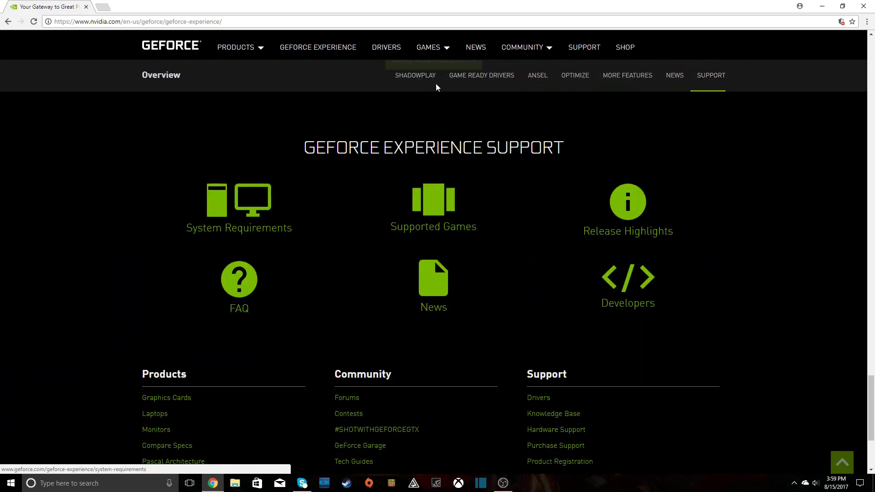
- Open System Requirements and highlight the supported GeForce GTX GPU list
click(228, 215)
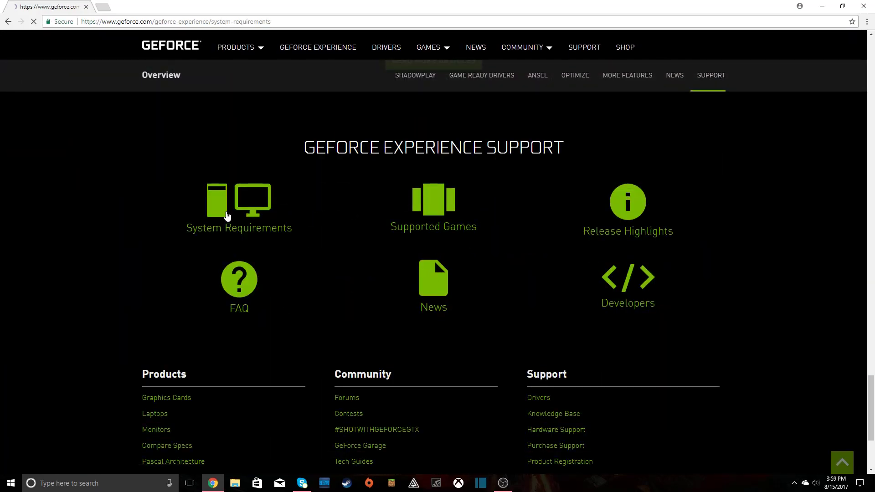
scroll(408, 173, down, 1)
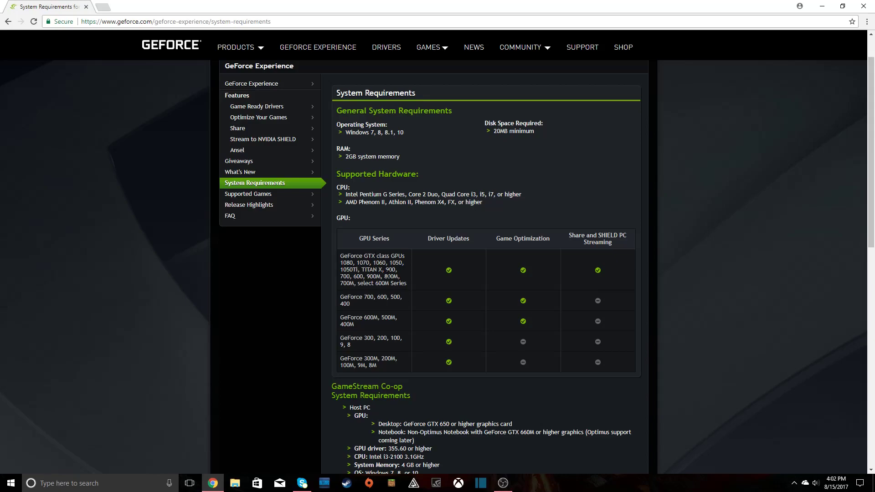
drag(407, 285, 341, 256)
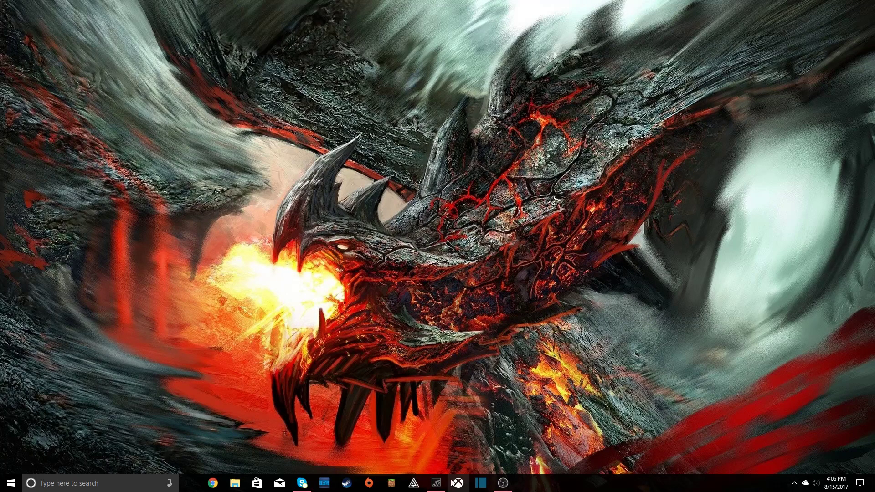
- Restore GeForce Experience from the taskbar, showing the Counter-Strike: Global Offensive page
mouse_move(443, 481)
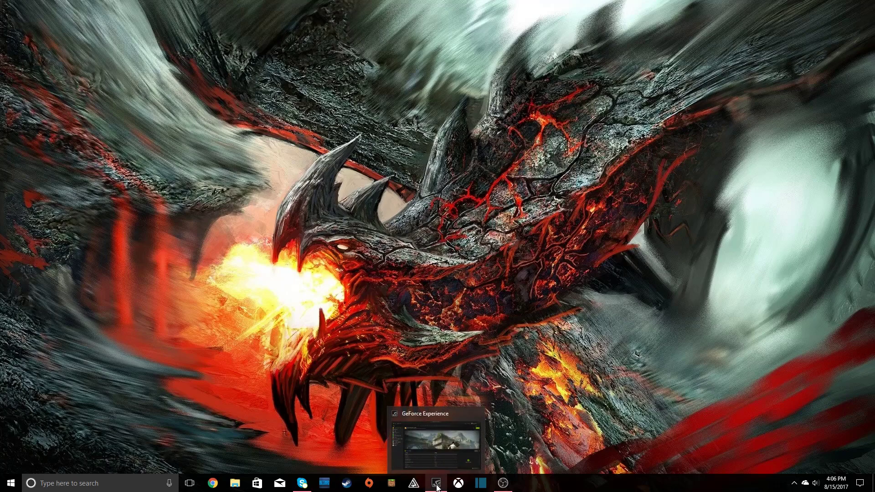
click(437, 486)
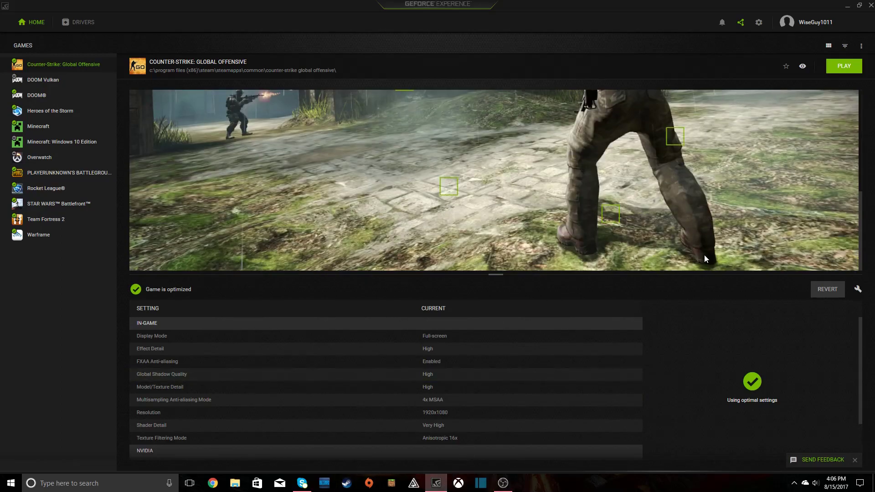
- Open GeForce Experience's General settings, where the In-Game Overlay is switched on
click(759, 24)
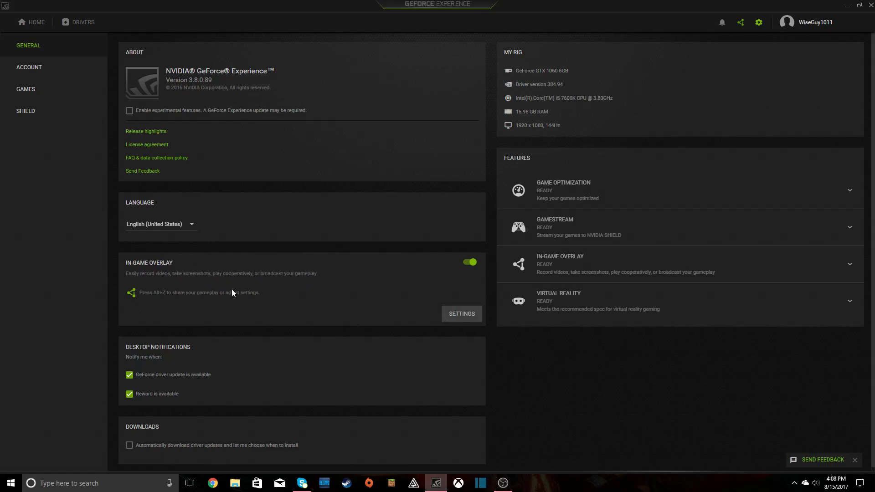
- Check the overlay's Recordings paths for temporary files and videos, then close the overlay with Alt+Z
click(457, 321)
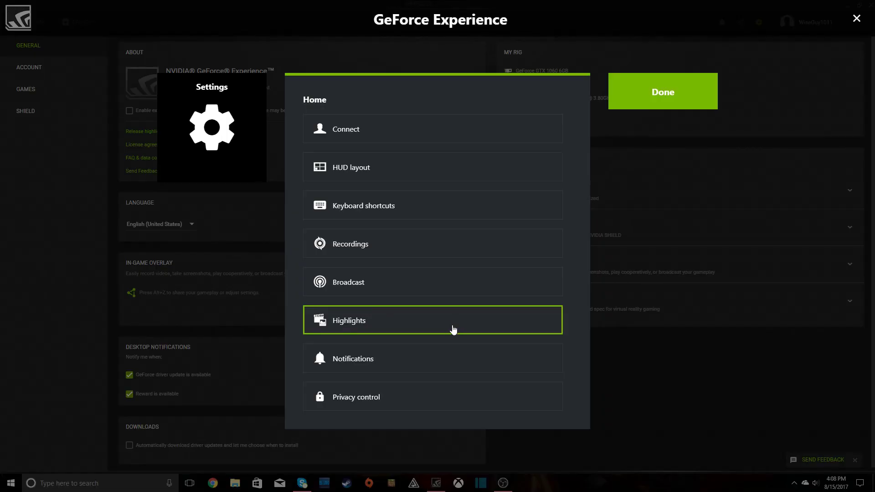
click(399, 249)
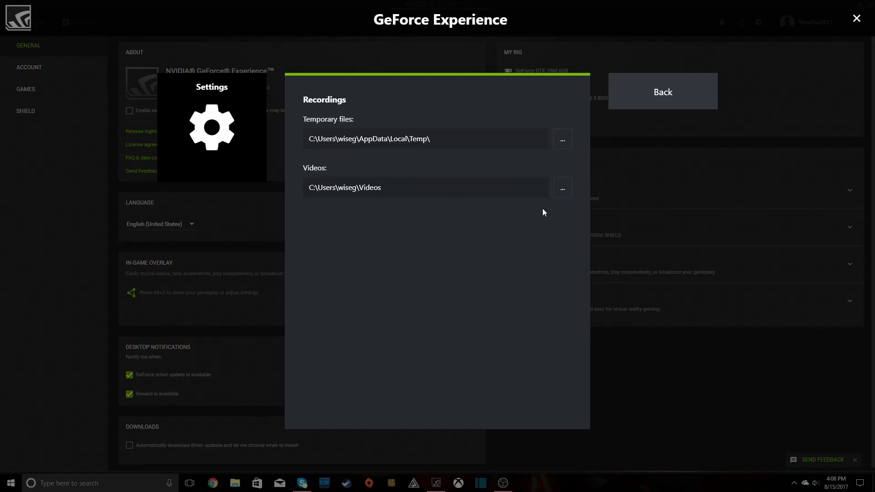
key(alt+z)
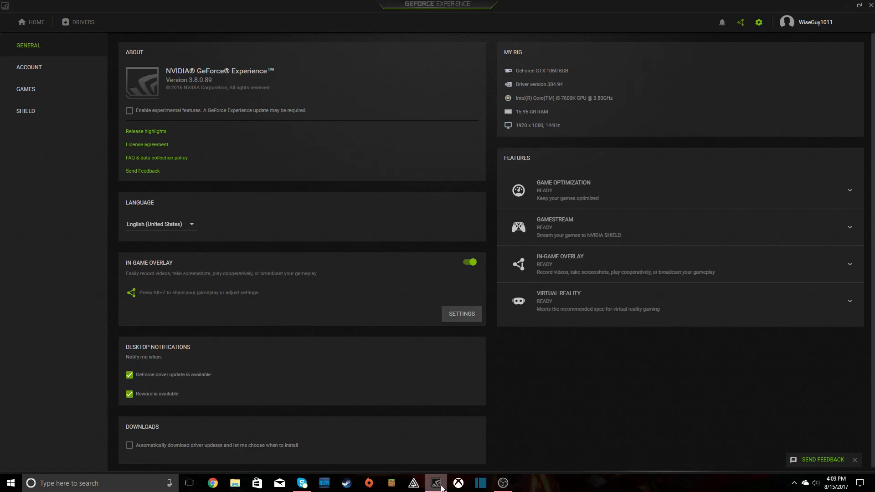
- Return to the games home and open and close the share overlay twice
click(33, 22)
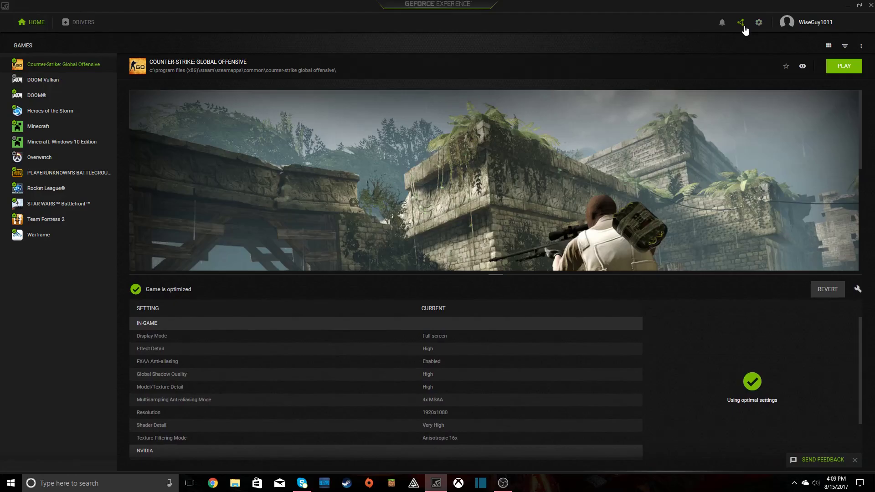
click(742, 24)
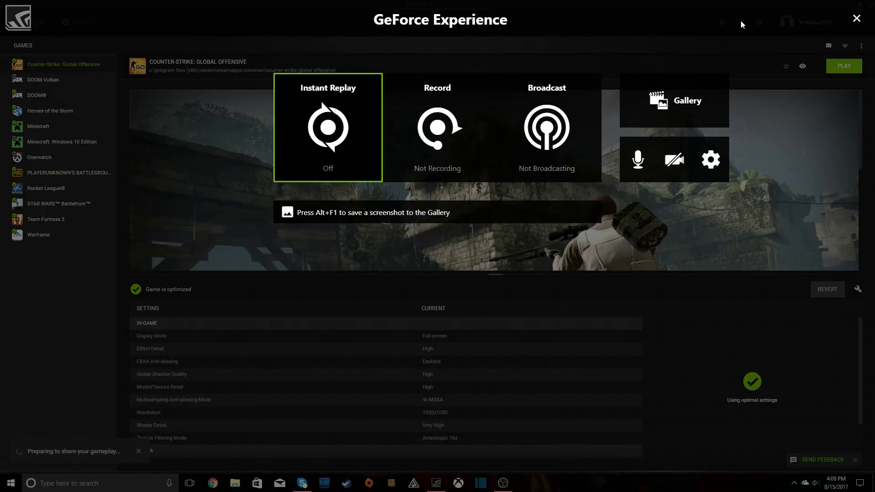
click(856, 18)
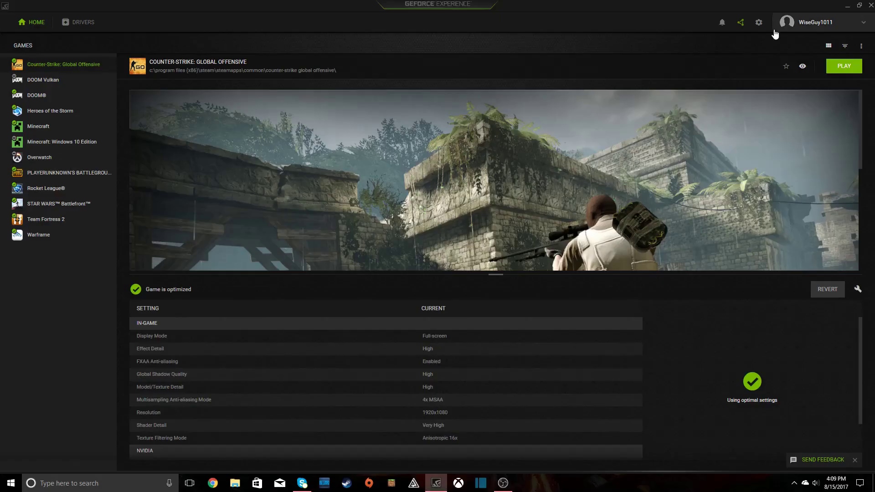
click(743, 23)
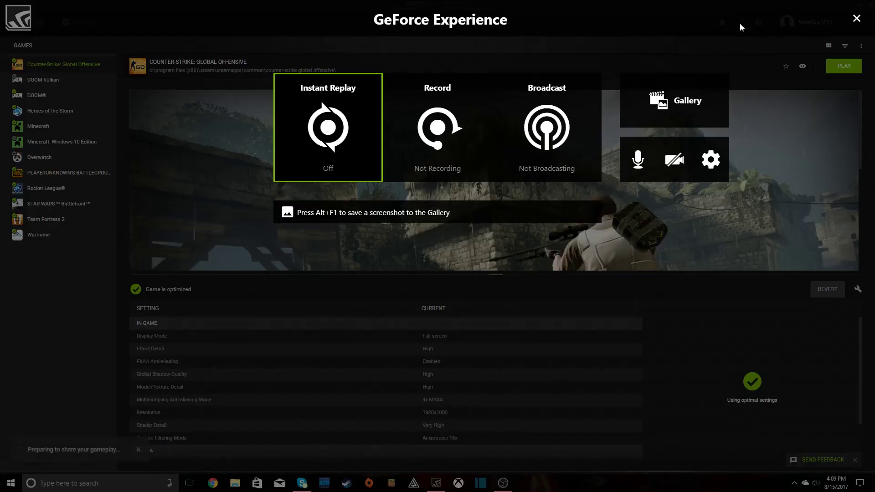
click(855, 19)
- Close the app window, summon the share overlay with Alt+Z, and reveal Record's options
click(870, 5)
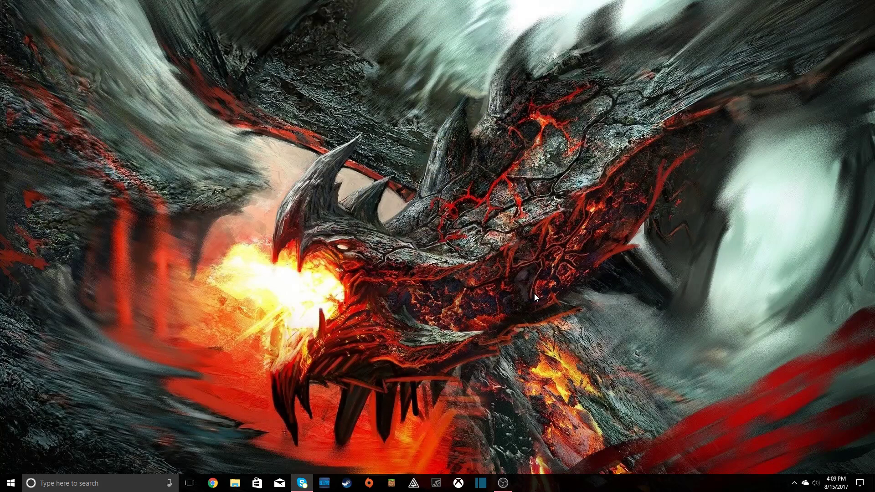
key(alt+z)
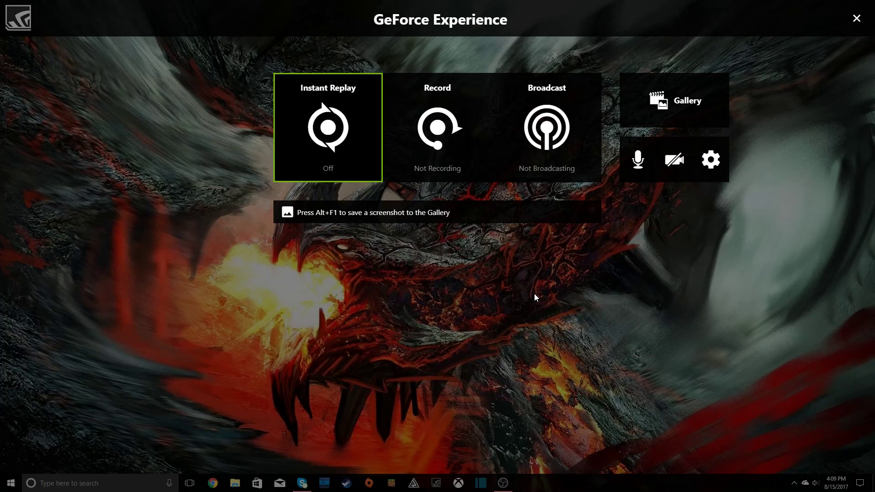
key(Right)
key(Right)
key(Right)
key(Right)
key(Right)
key(Right)
key(Right)
key(Right)
key(Right)
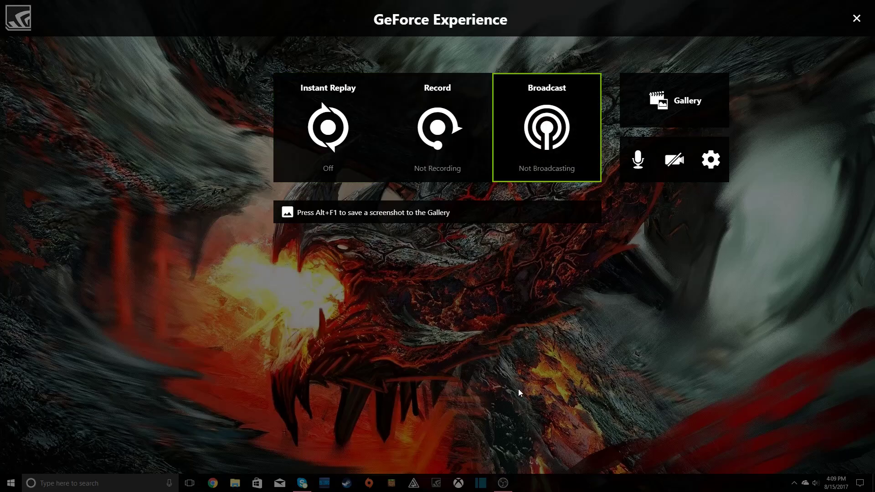
key(Right)
key(Right)
key(Right)
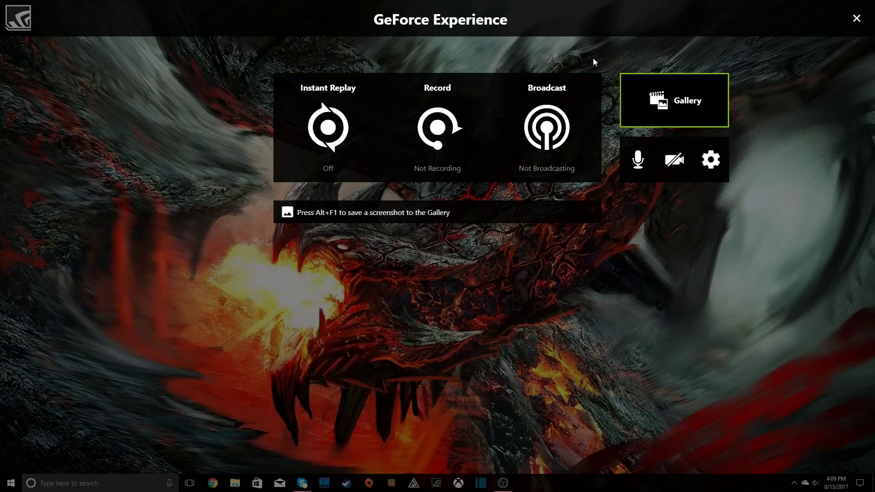
key(Down)
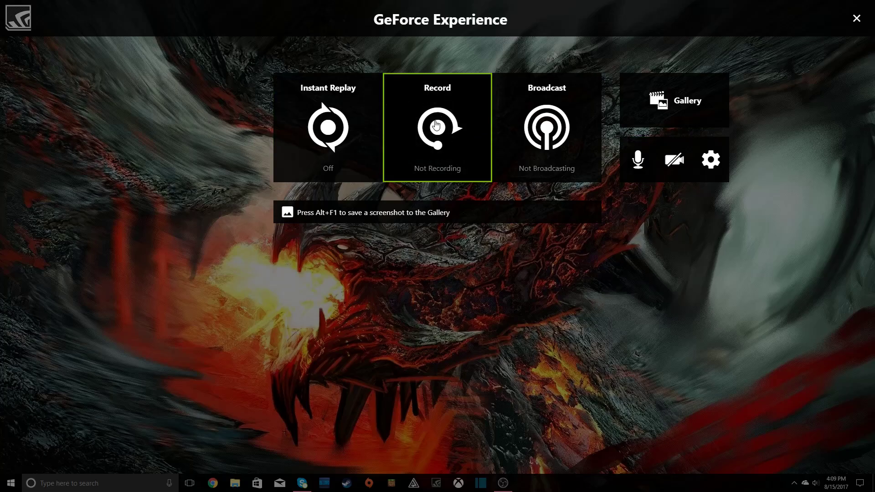
click(436, 126)
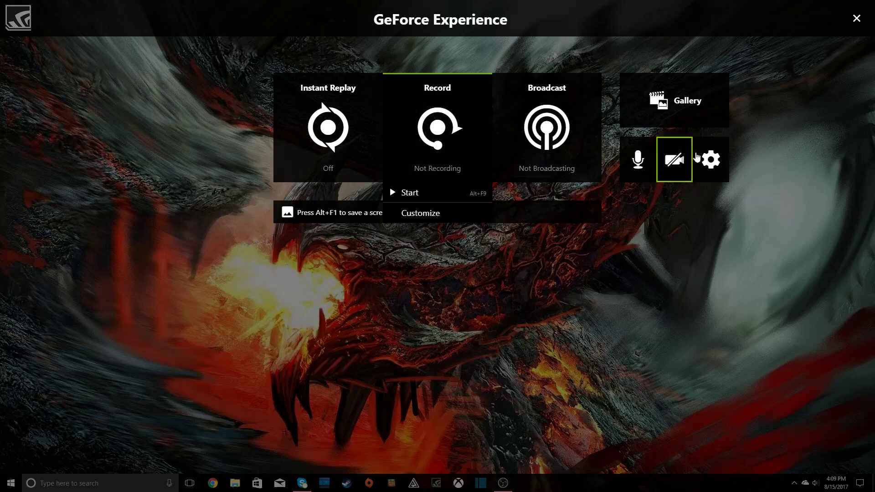
- View the overlay's Keyboard shortcuts settings, then Escape back to the Record options
click(710, 157)
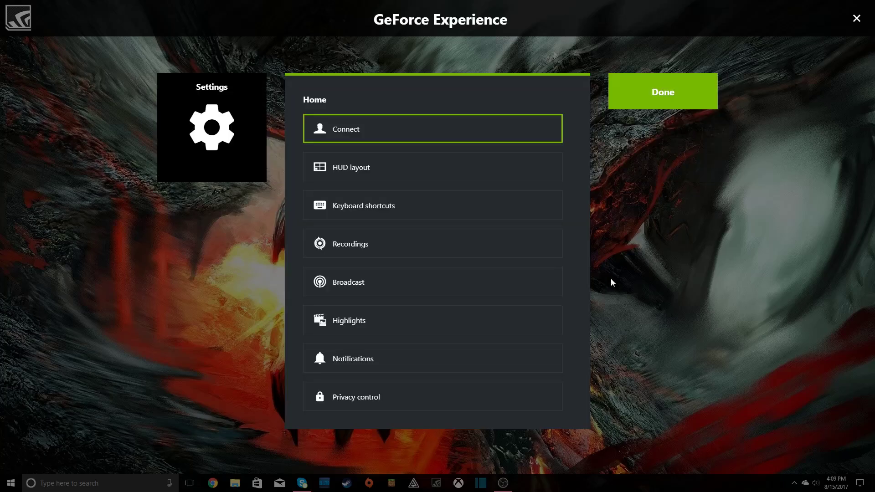
click(383, 206)
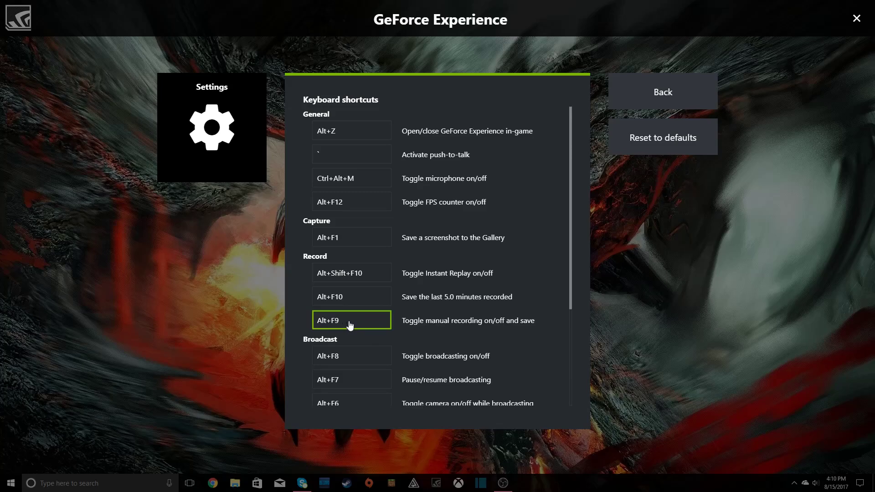
key(Escape)
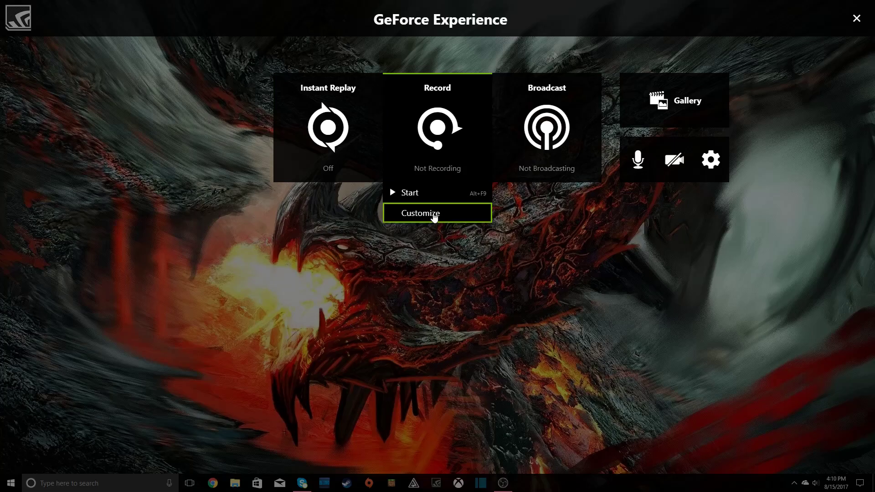
- In Record Customize, compare Low, Medium and High presets, then choose Custom and open Resolution
click(434, 212)
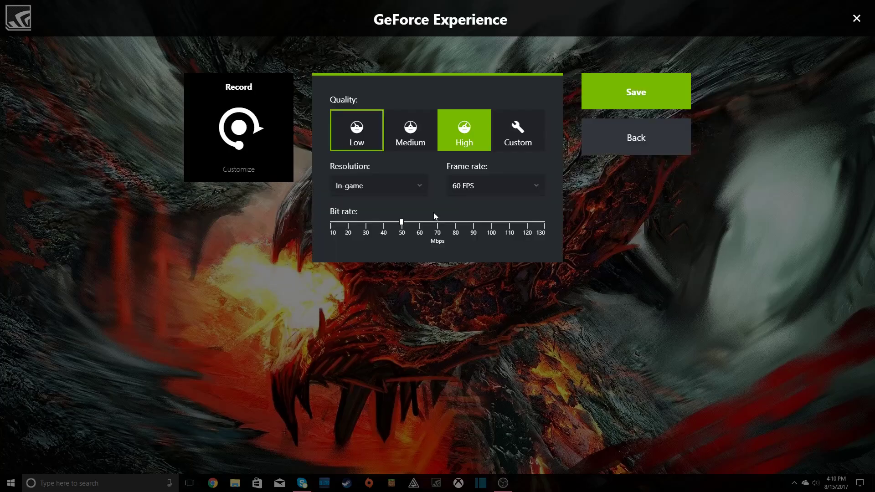
click(367, 134)
click(413, 129)
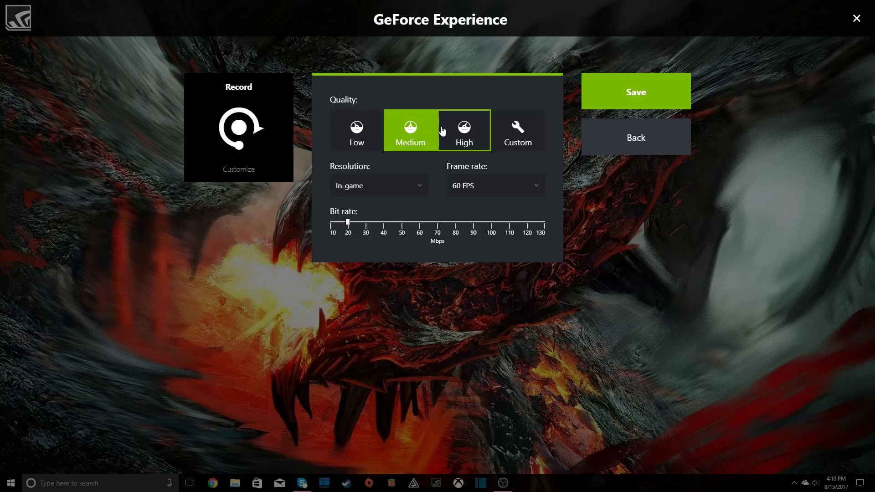
click(466, 130)
click(411, 130)
click(464, 130)
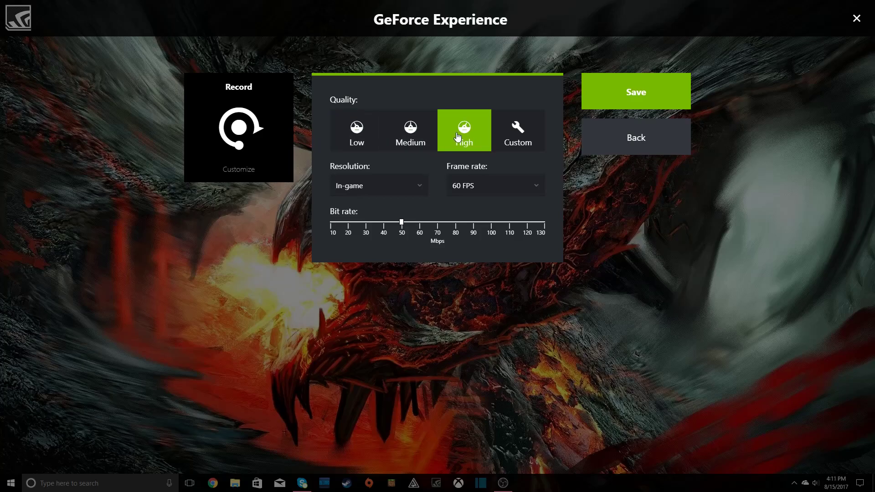
click(410, 130)
click(526, 135)
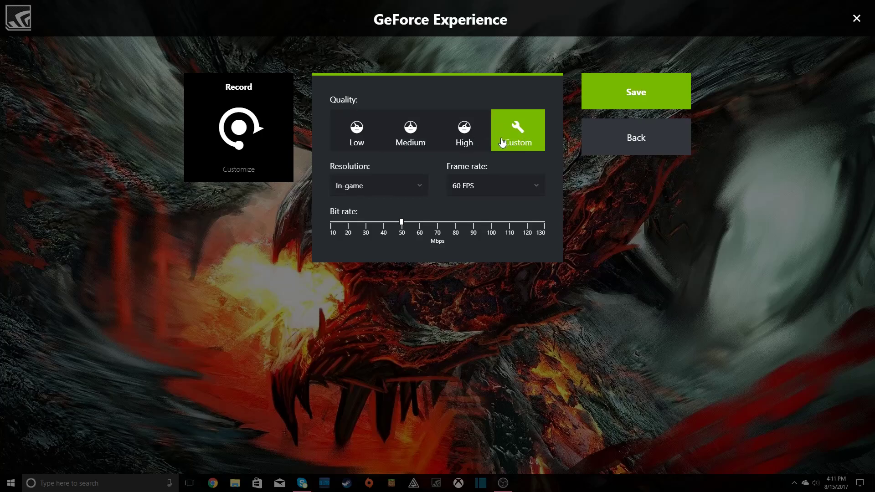
click(401, 188)
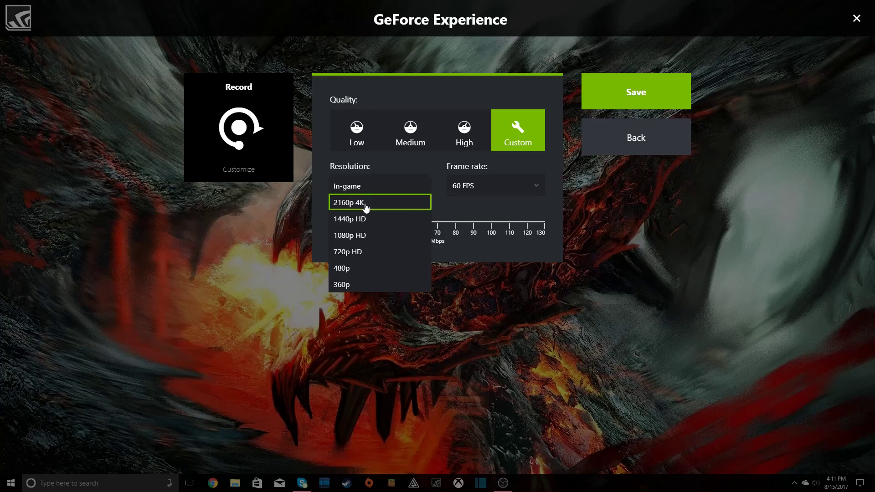
- Keep In-game resolution and set the recording frame rate to 60 FPS
click(355, 187)
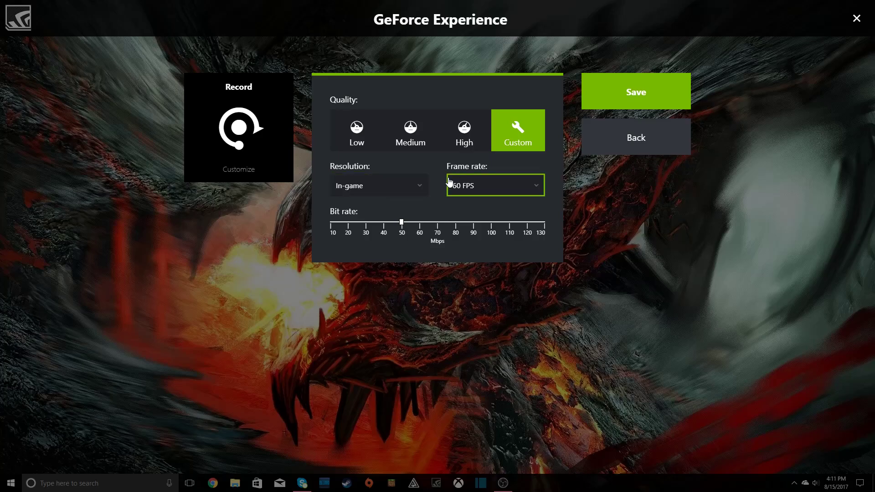
click(497, 186)
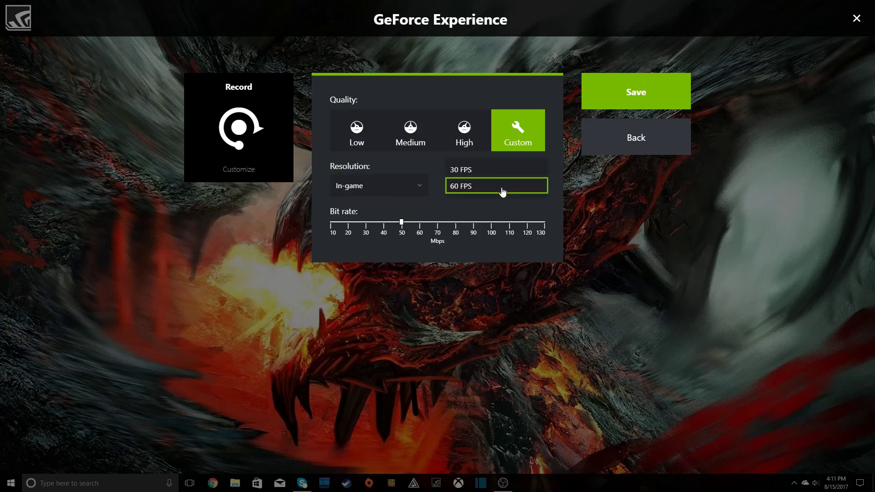
click(470, 170)
click(472, 185)
click(473, 201)
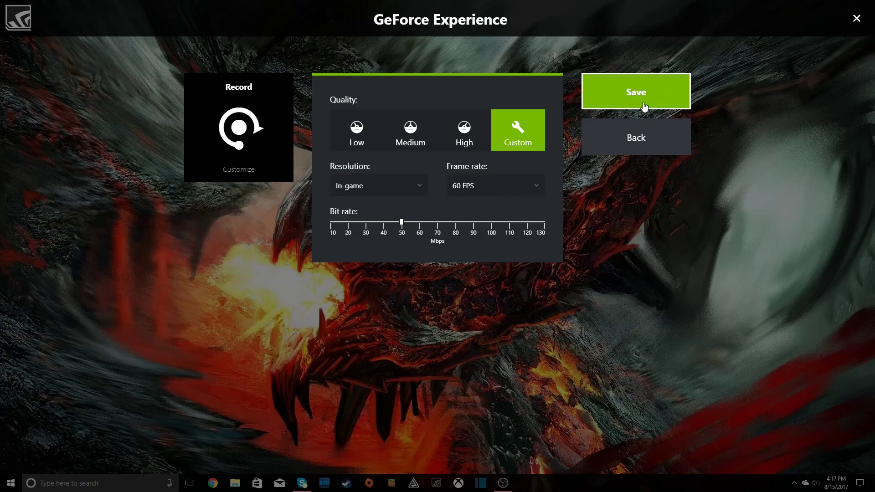
- Save the customized recording settings on the Record Customize panel
click(712, 270)
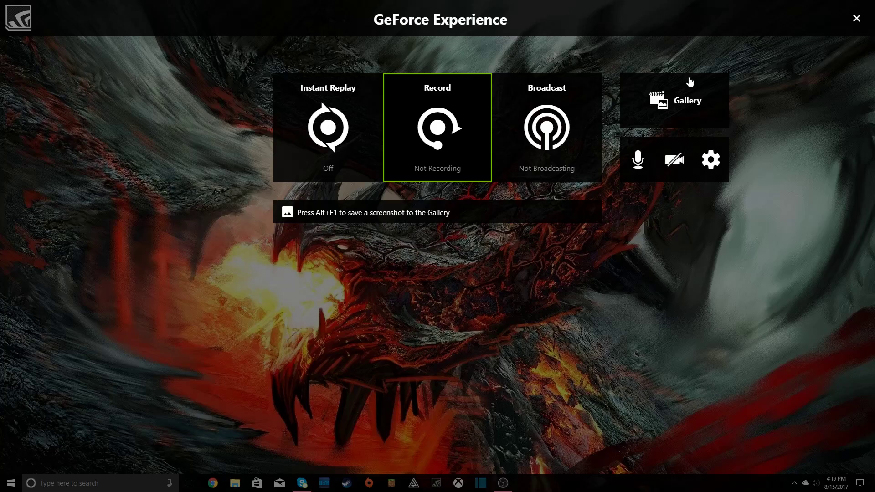
- Record a short test clip with Alt+F9, then stop and save it and close the overlay
click(440, 151)
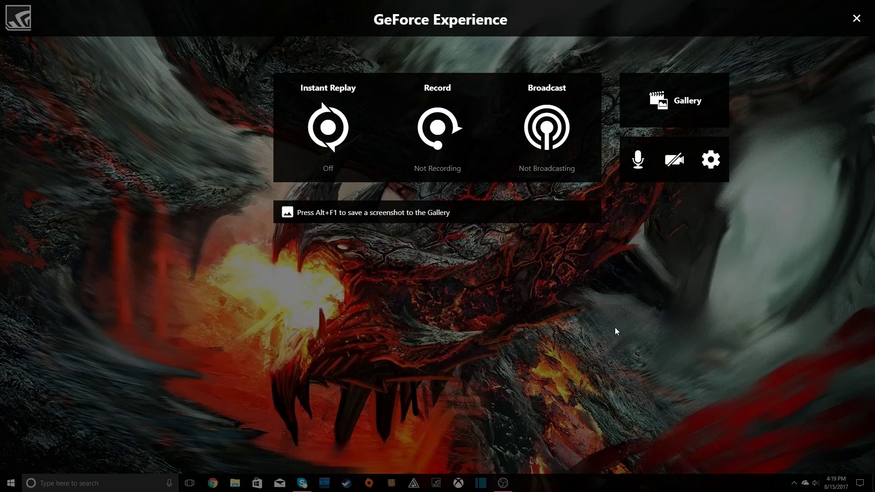
key(alt+F9)
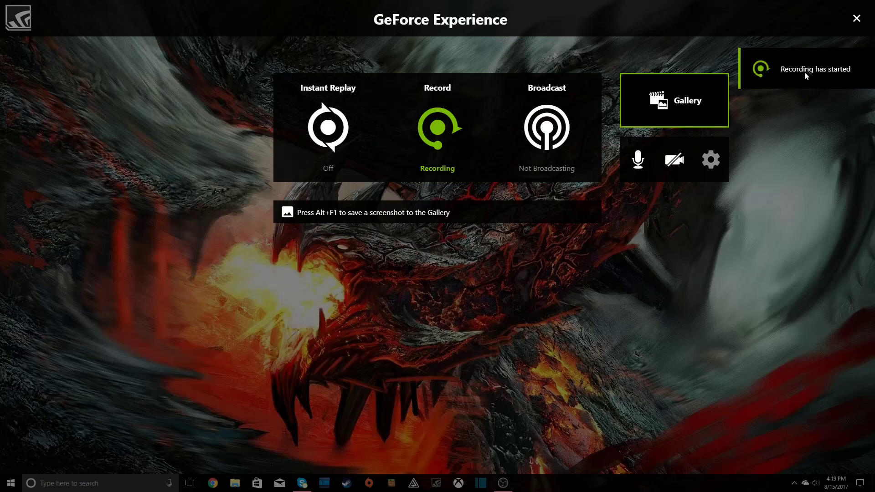
key(alt+z)
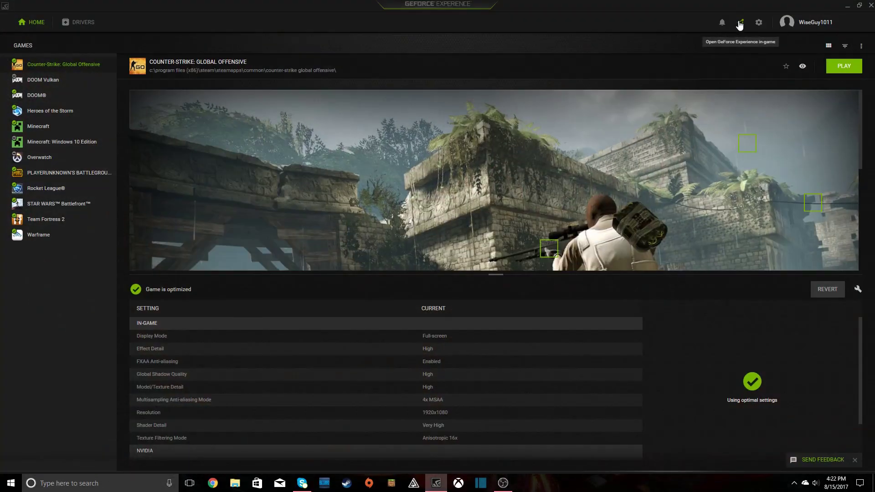
click(739, 22)
click(440, 119)
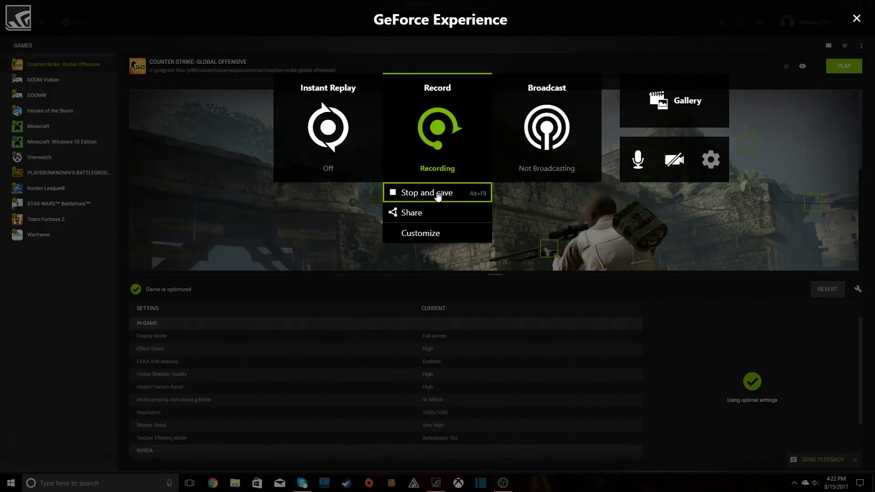
click(433, 195)
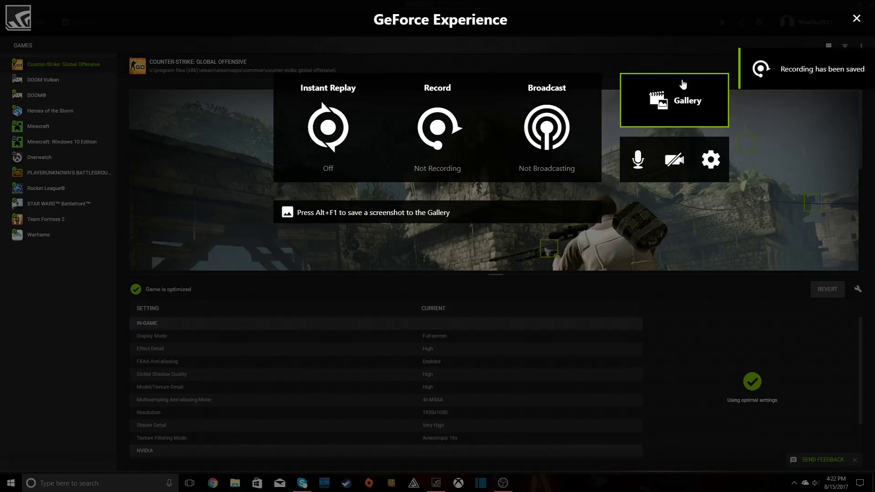
click(856, 18)
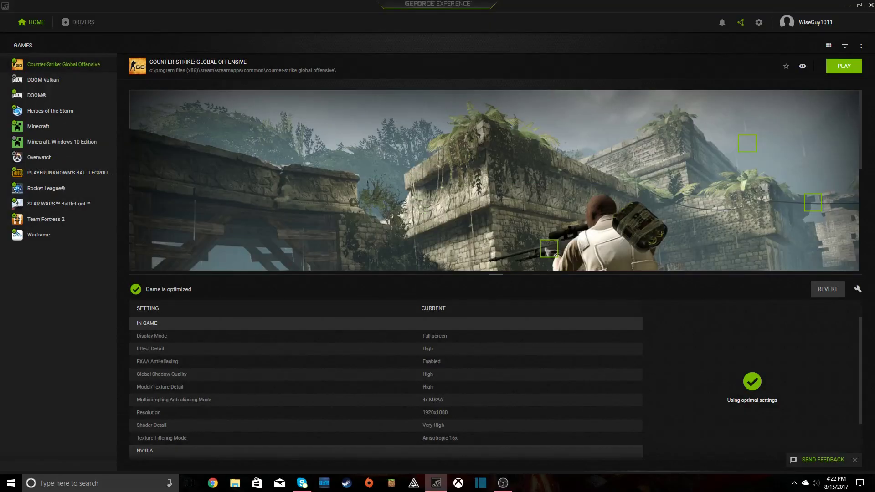
- Close GeForce Experience and start a desktop recording with Alt+F9
click(869, 6)
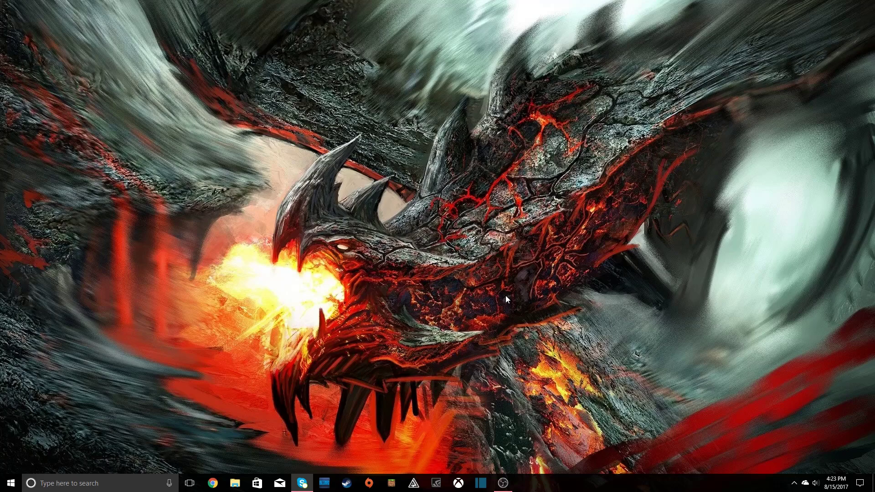
key(alt+F9)
key(alt+F9)
- Open Videos > Desktop in File Explorer to view the five saved clips
click(235, 484)
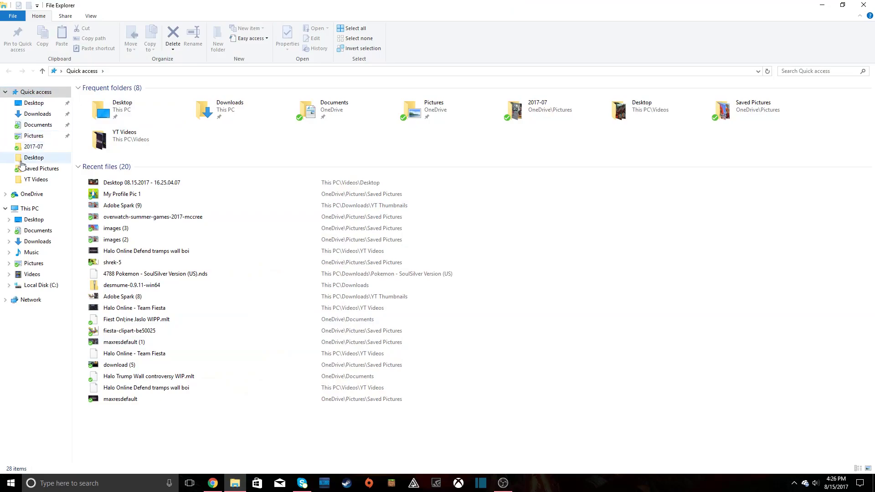
click(31, 274)
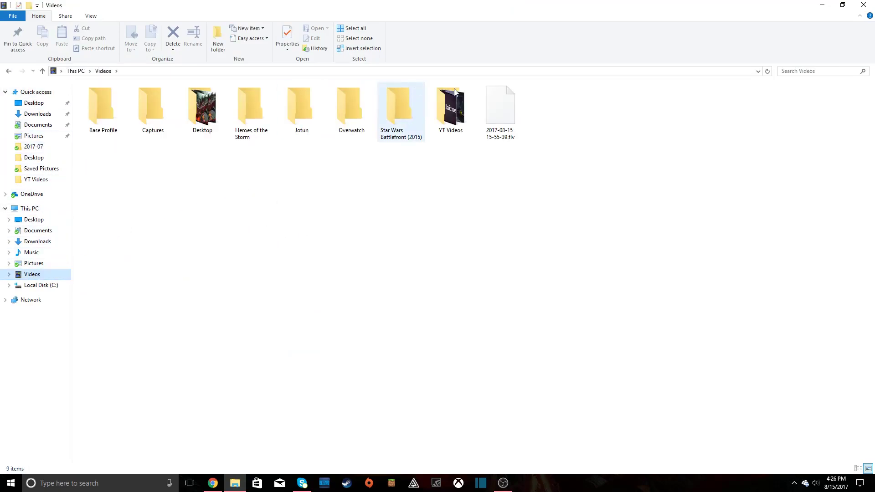
double_click(202, 107)
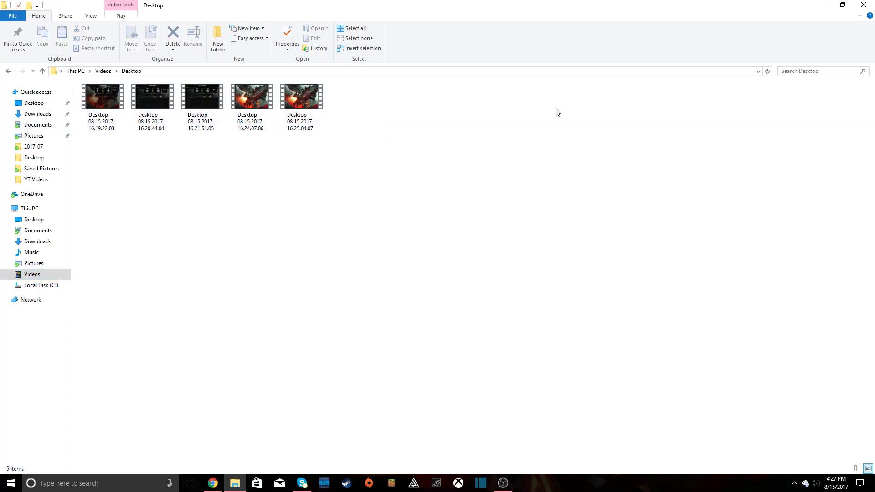
- Dismiss File Explorer so the Windows desktop shows again
key(super+d)
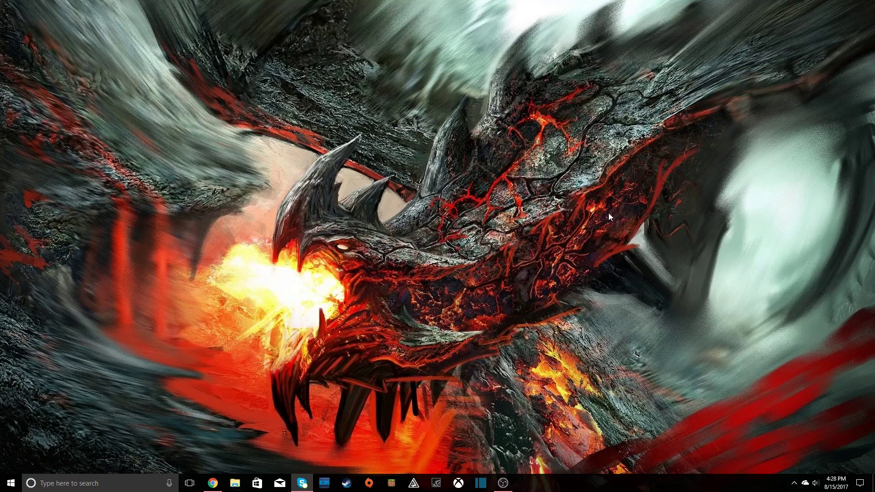